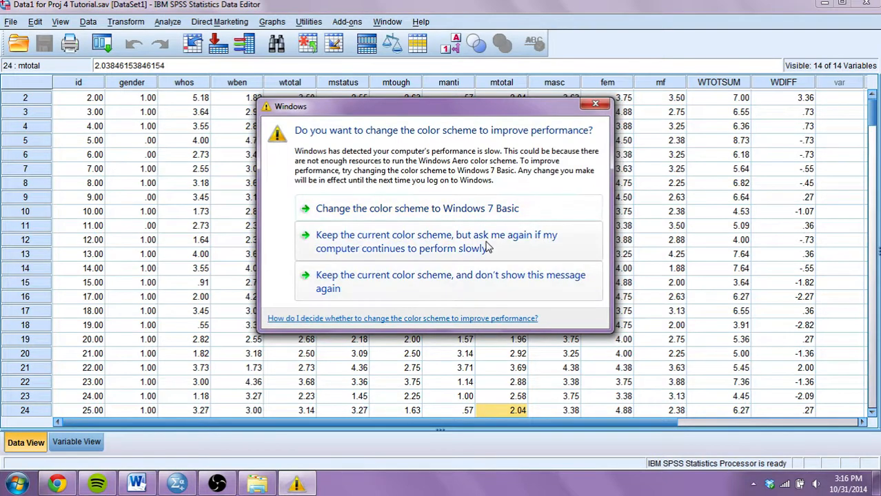
Dismiss the color scheme prompt for good and run a One-Sample T Test on fem with a test value of 4.1.
click(437, 279)
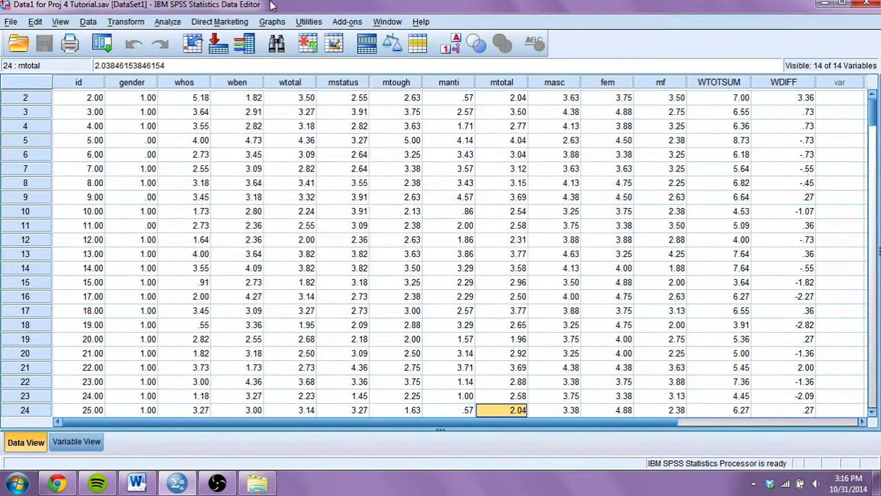
click(169, 22)
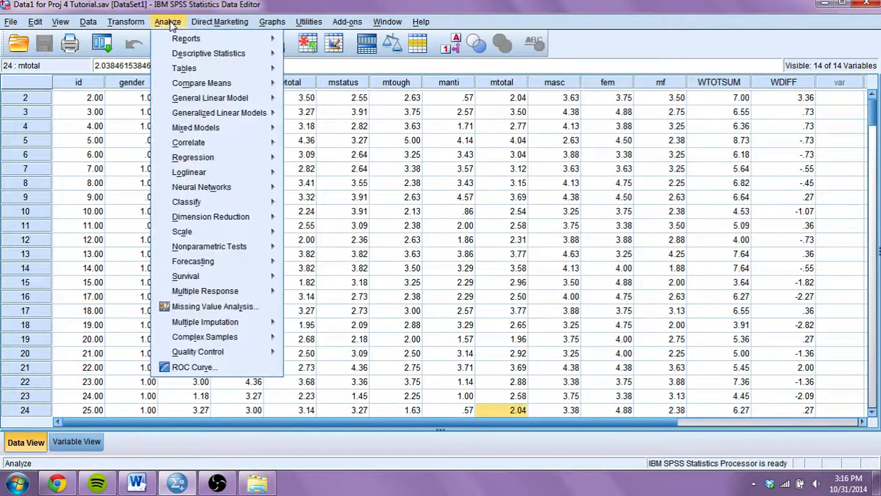
mouse_move(264, 86)
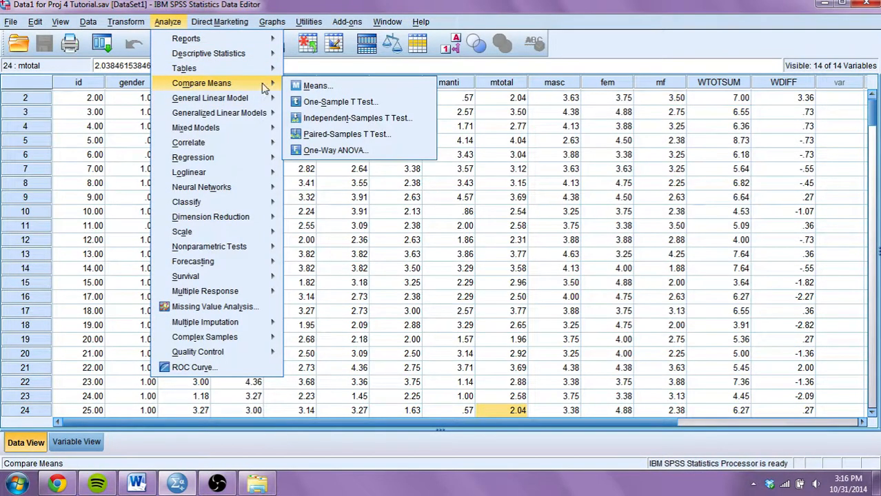
click(350, 110)
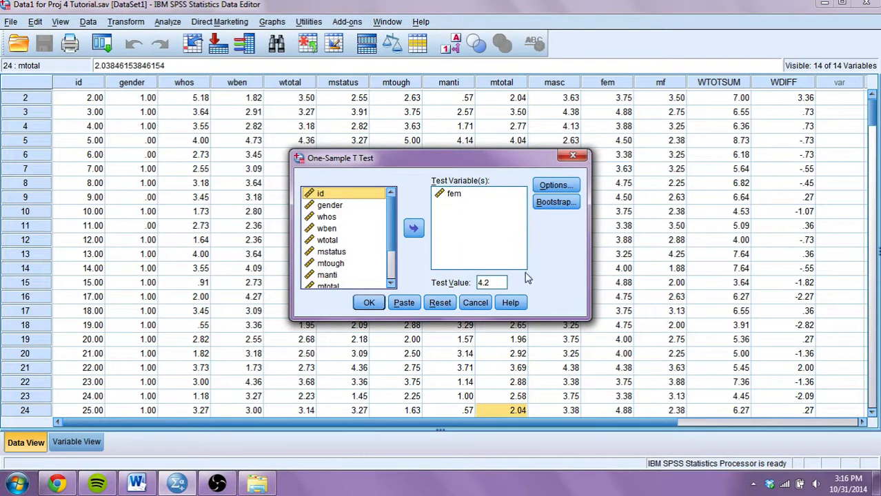
double_click(498, 284)
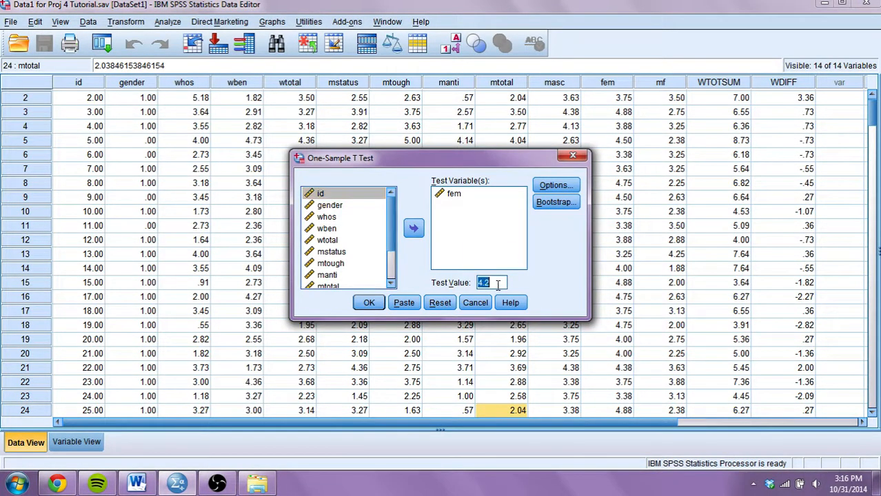
key(BackSpace)
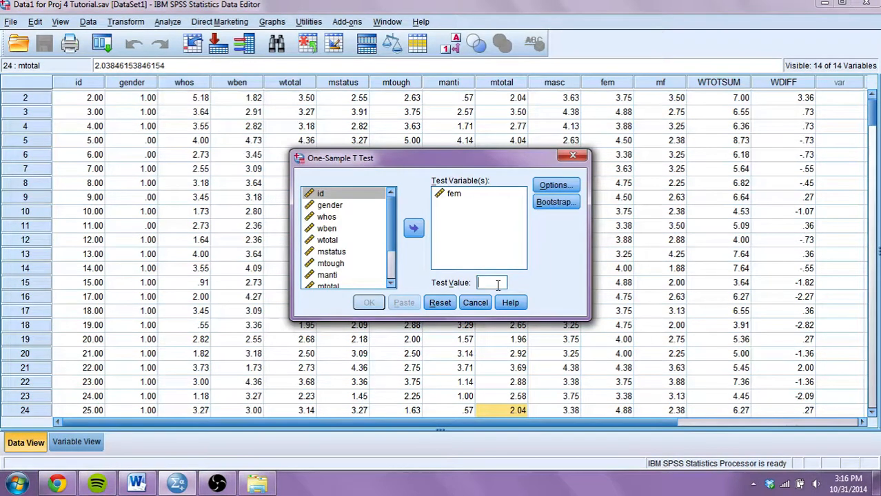
text(4.1)
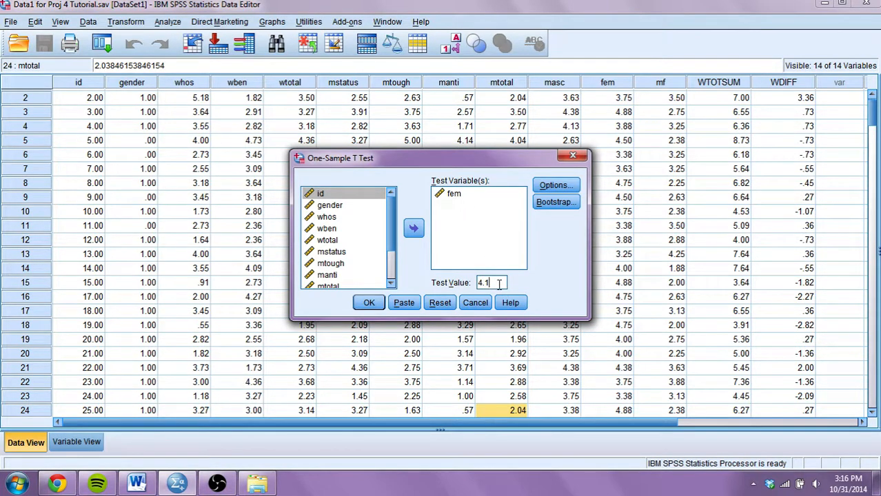
click(369, 303)
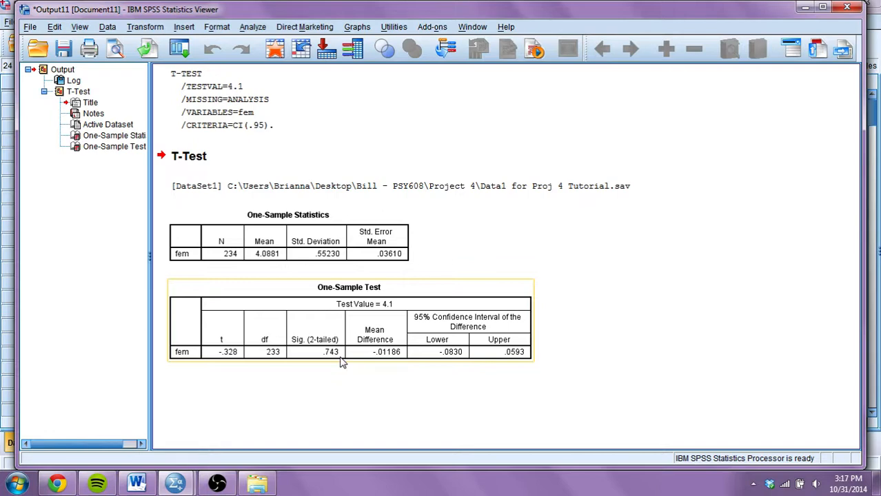
Run the One-Sample T Test on fem again with the test value set to 4.2.
click(450, 159)
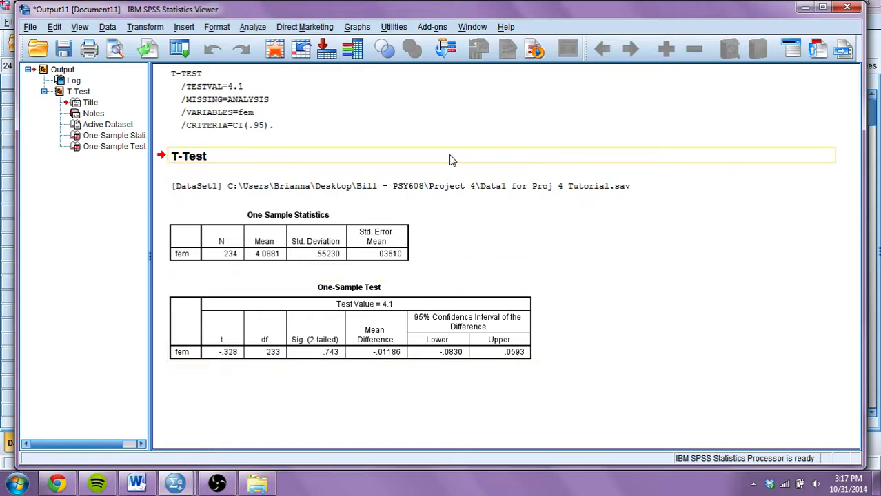
click(253, 28)
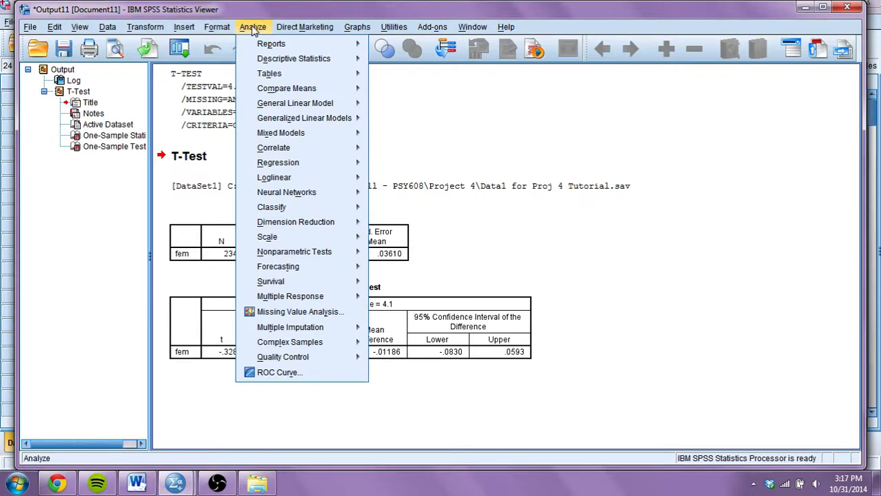
mouse_move(279, 90)
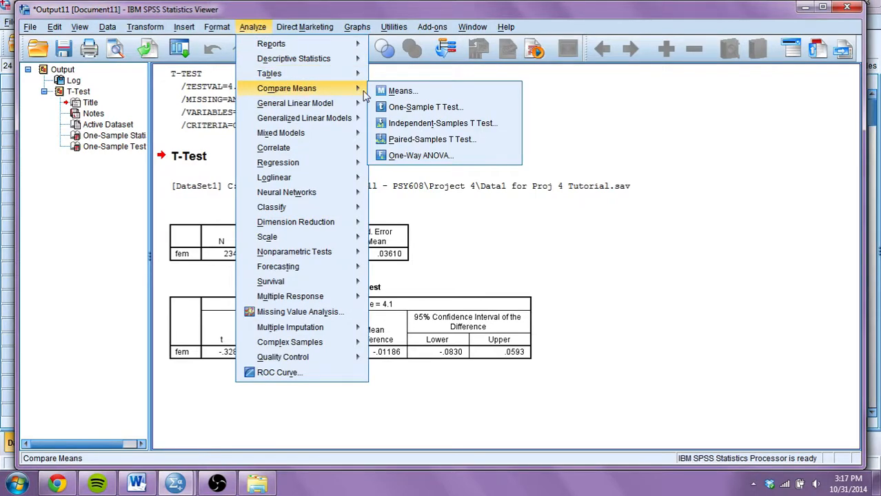
click(414, 107)
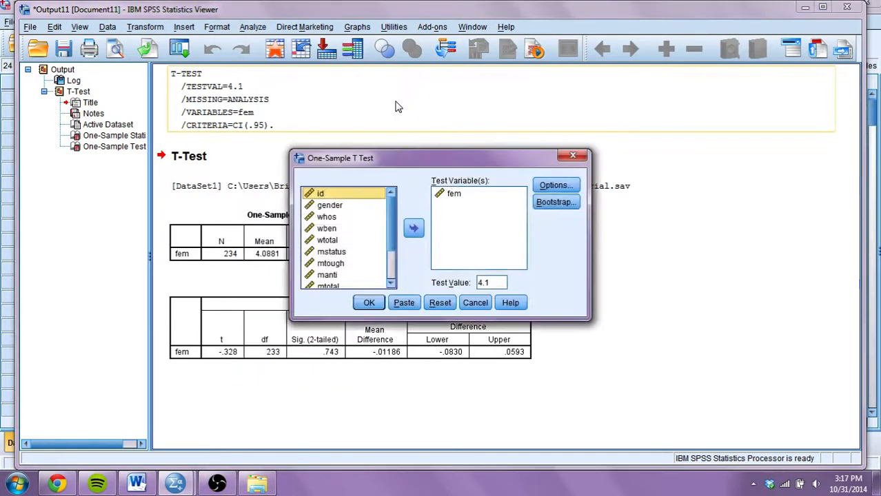
click(500, 286)
click(499, 286)
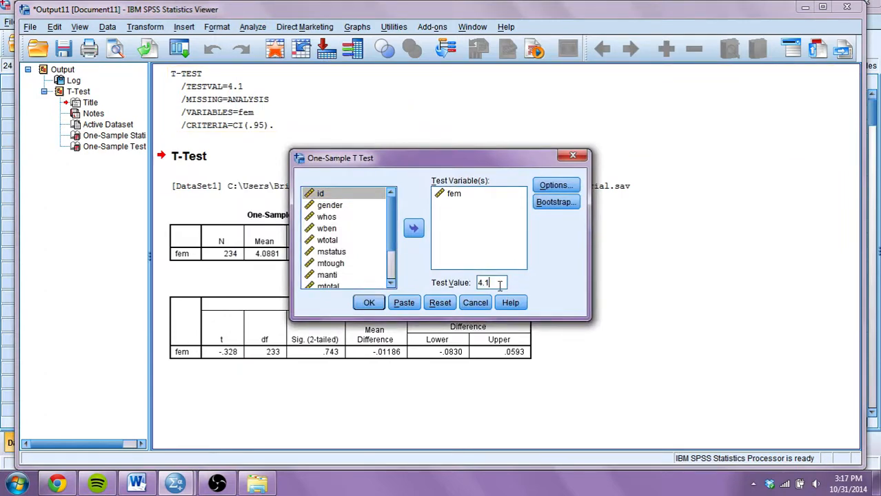
key(BackSpace)
text(2)
click(368, 304)
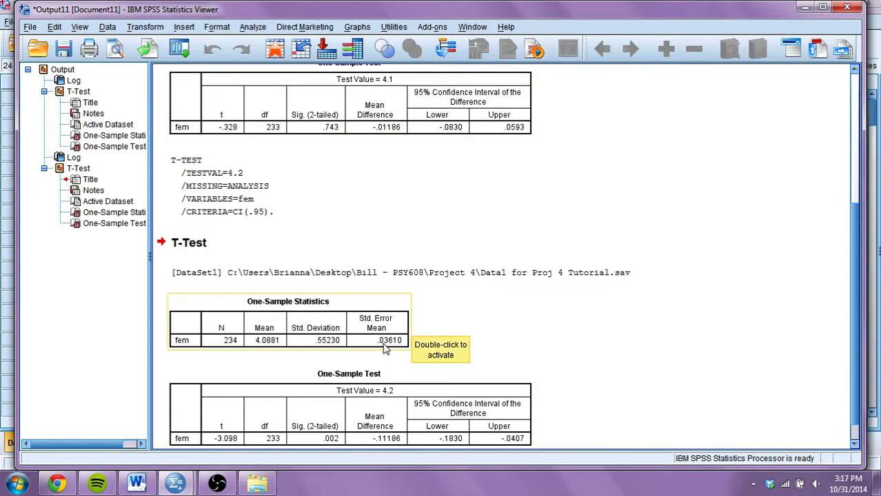
Compare the One-Sample Test output tables for test values 4.1 and 4.2, and return to the data editor.
click(331, 443)
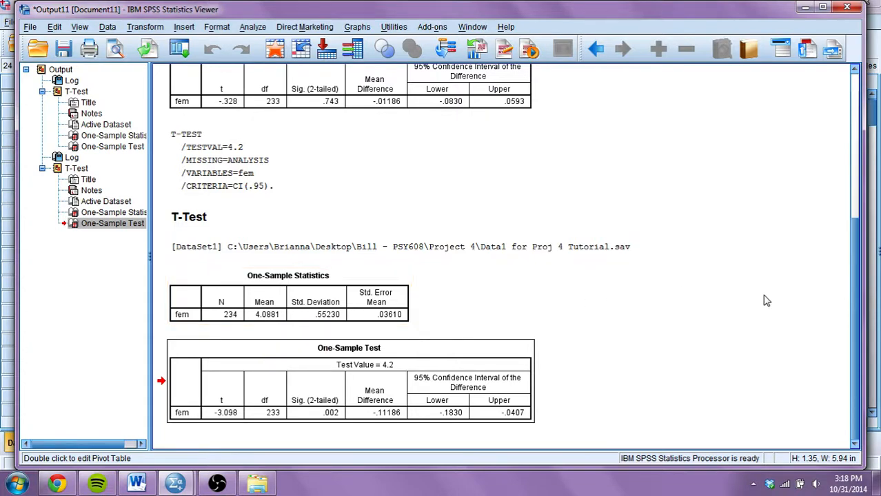
drag(852, 293, 853, 266)
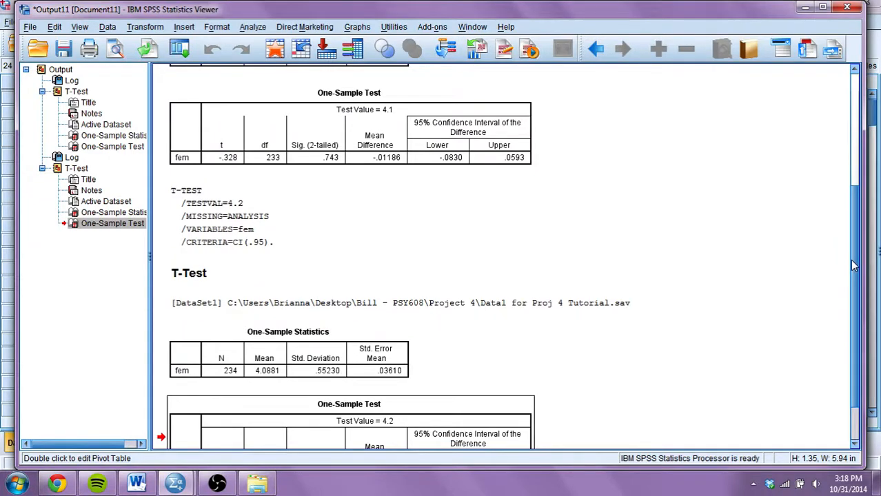
drag(851, 261, 839, 278)
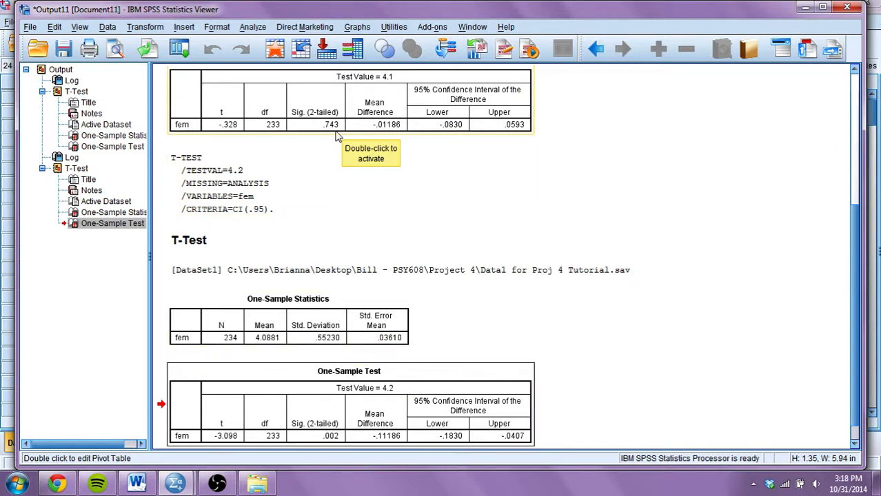
scroll(337, 138, up, 1)
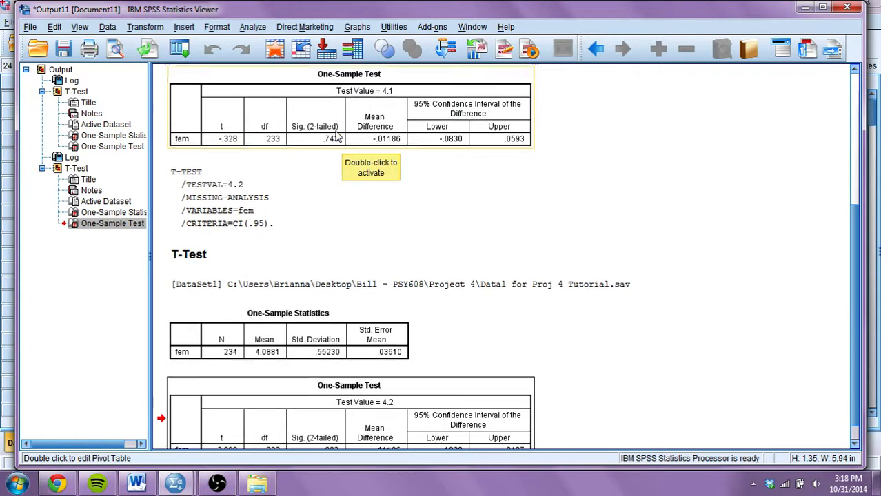
click(337, 137)
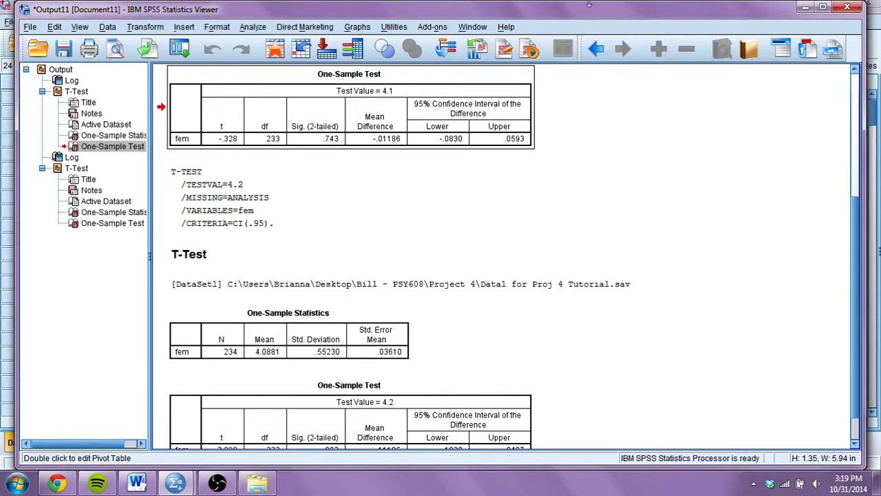
click(805, 7)
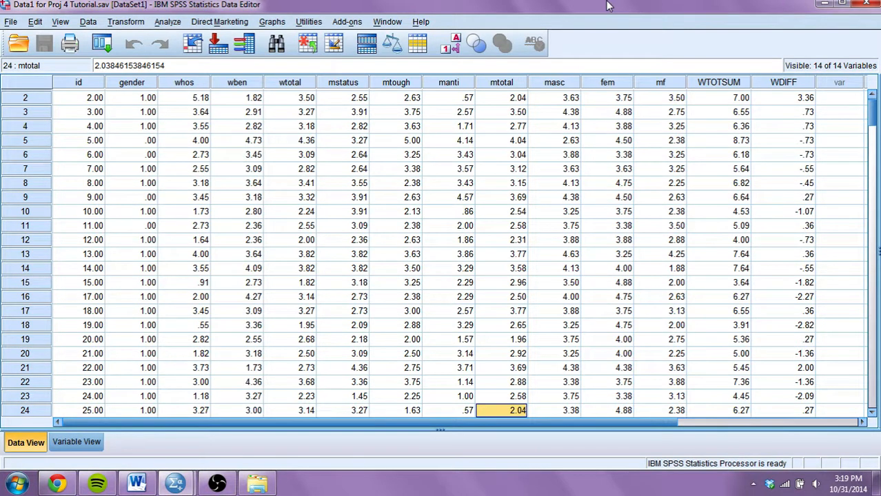
click(217, 484)
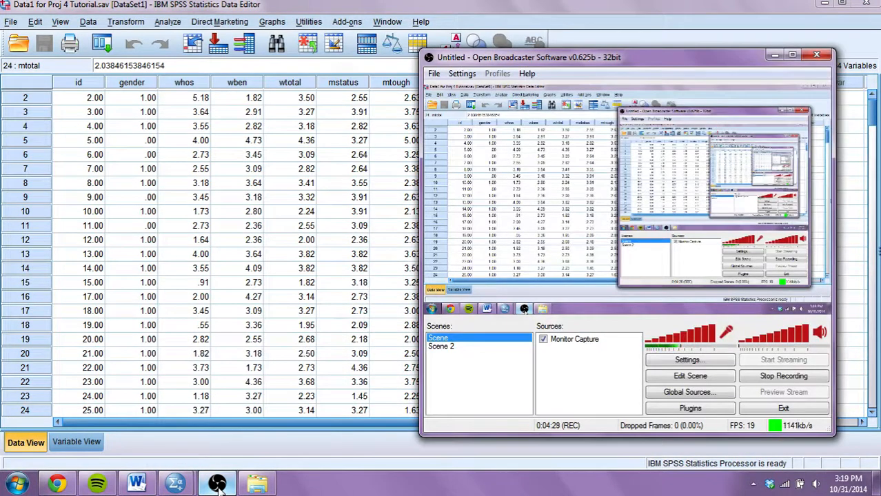
click(217, 484)
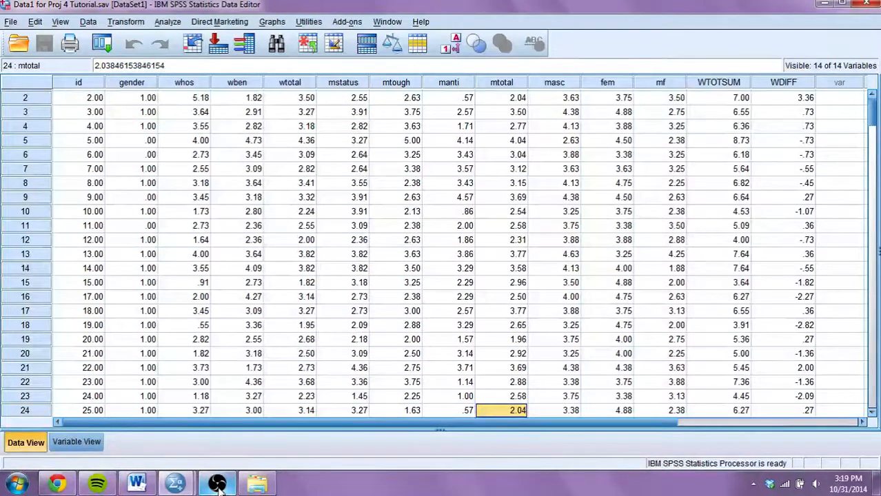
Open the Independent-Samples T Test and clear mtotal from the test variables and gender from the grouping variable.
click(167, 22)
mouse_move(199, 84)
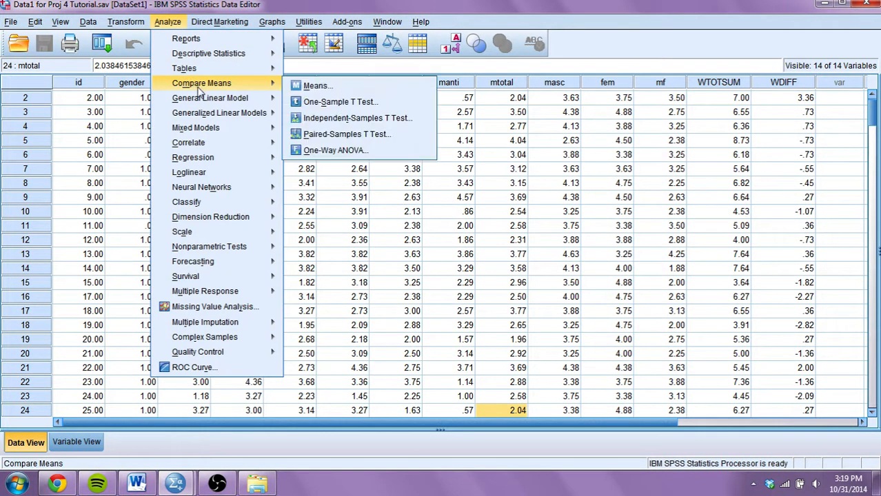
click(338, 124)
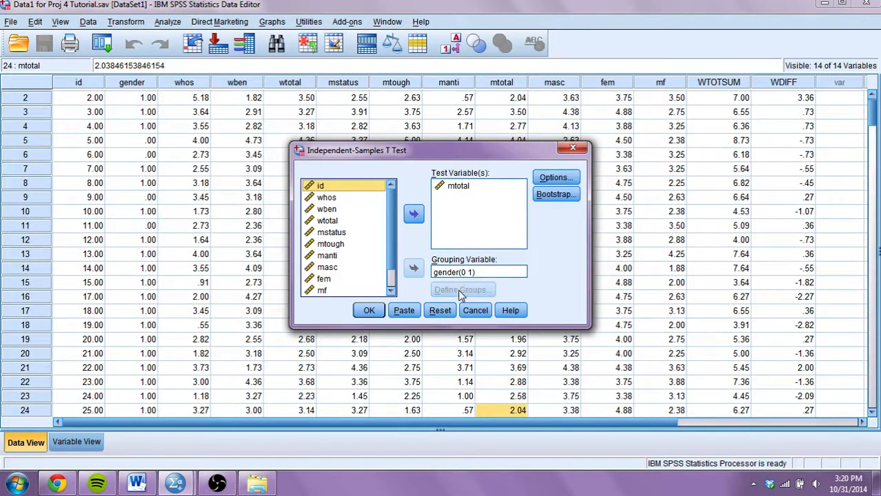
click(454, 237)
double_click(454, 237)
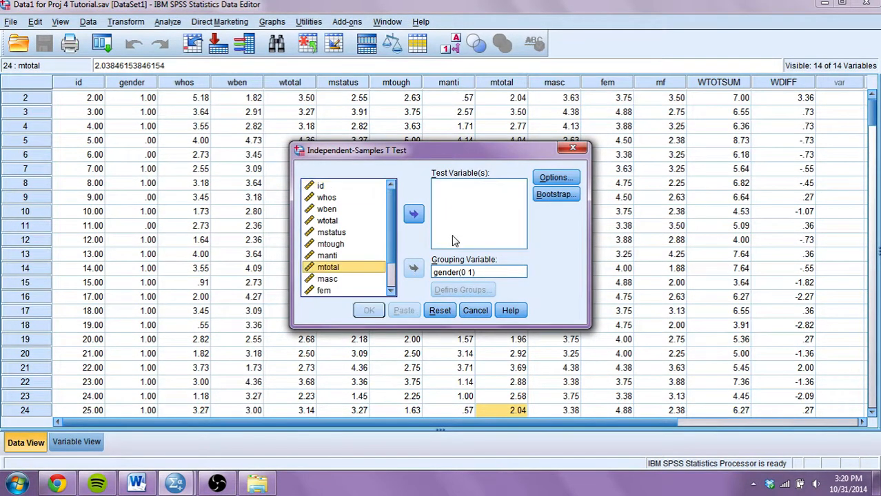
double_click(451, 272)
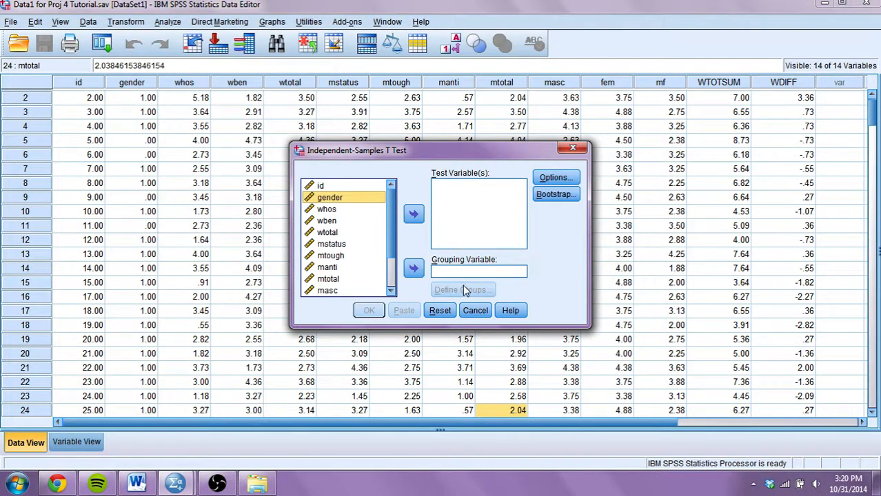
Assign gender as the grouping variable, with the specified values 0 for Group 1 and 1 for Group 2.
click(456, 272)
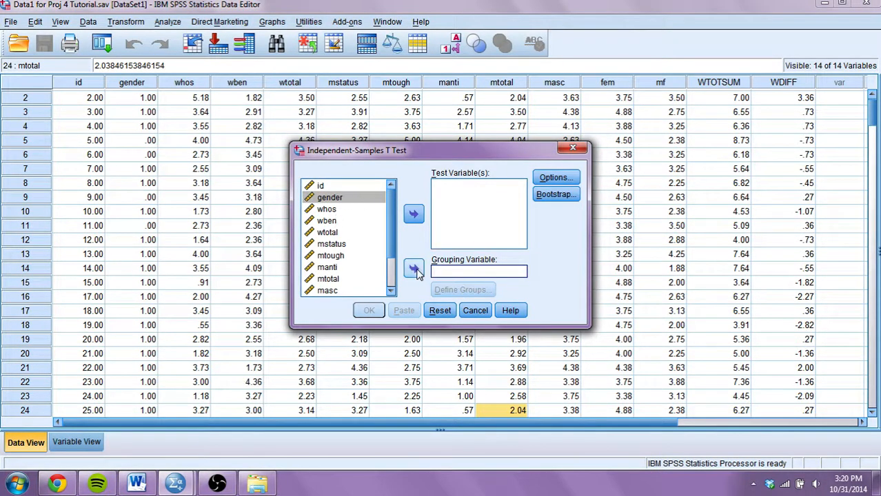
click(413, 269)
click(459, 290)
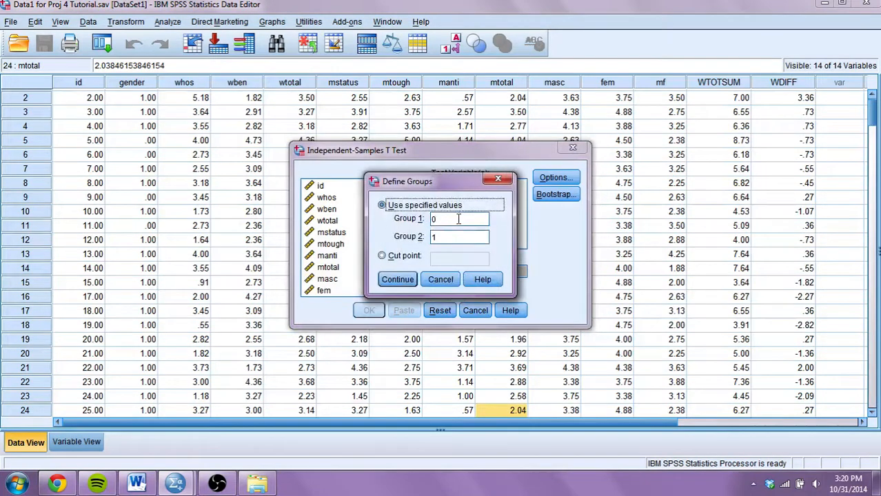
click(412, 282)
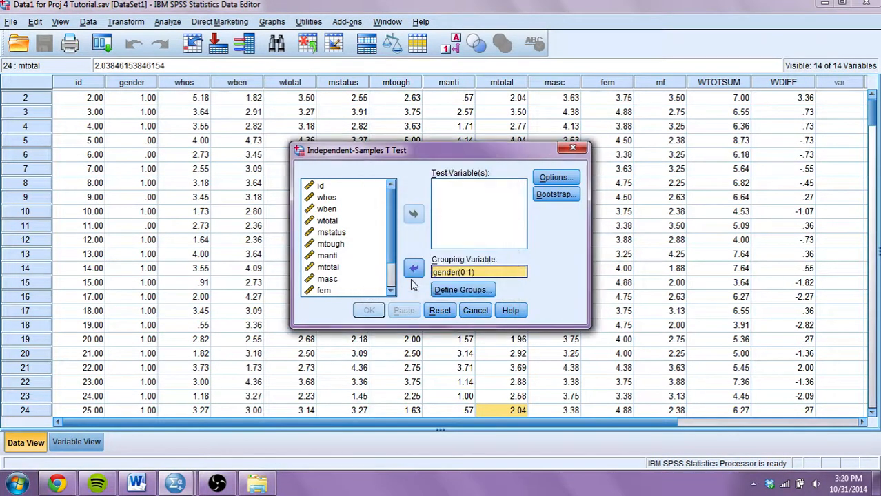
click(555, 195)
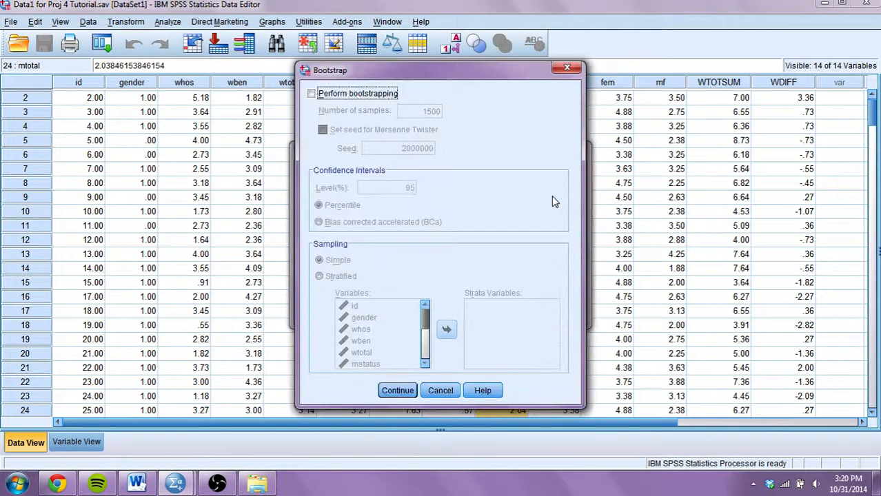
click(444, 391)
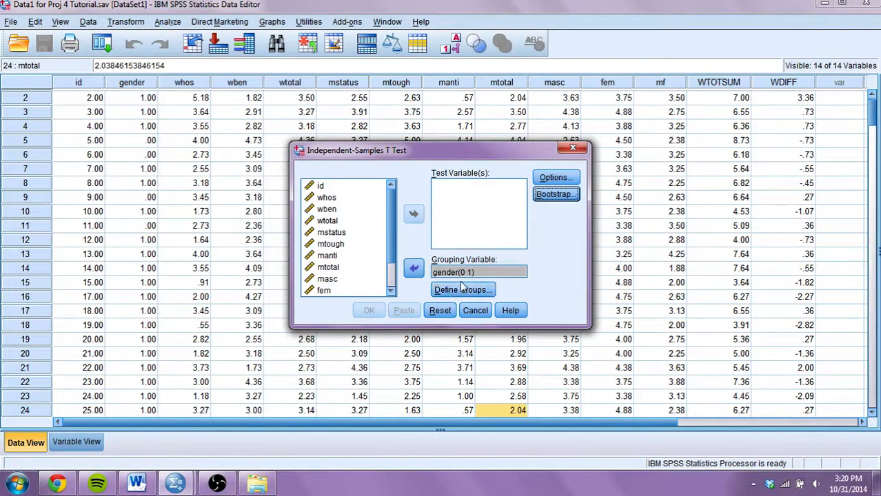
Add mtotal as the test variable and run the Independent-Samples T Test.
click(331, 245)
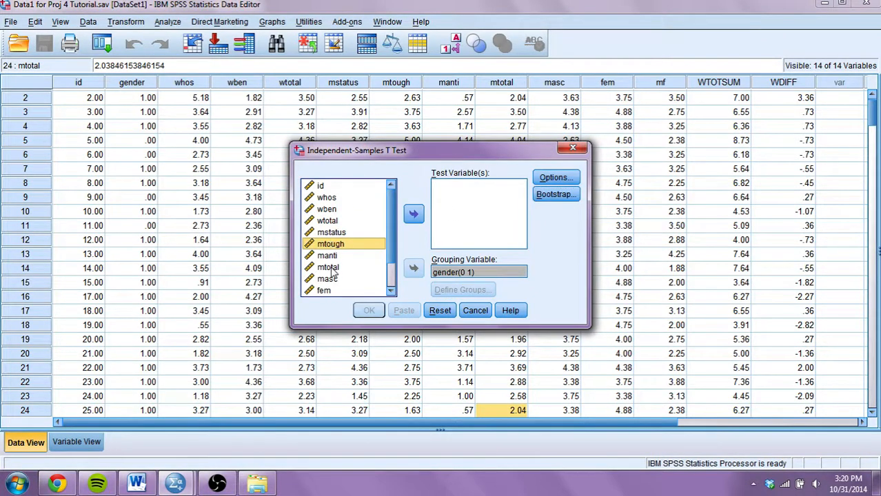
click(333, 269)
click(412, 216)
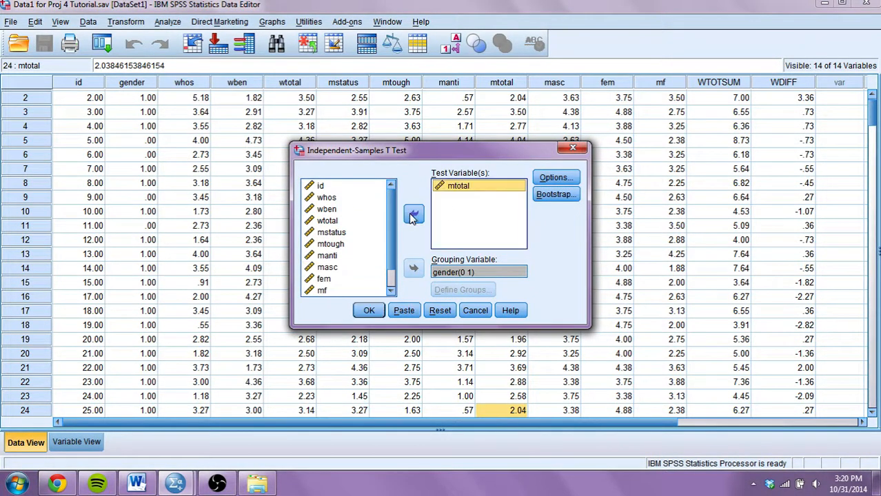
click(371, 311)
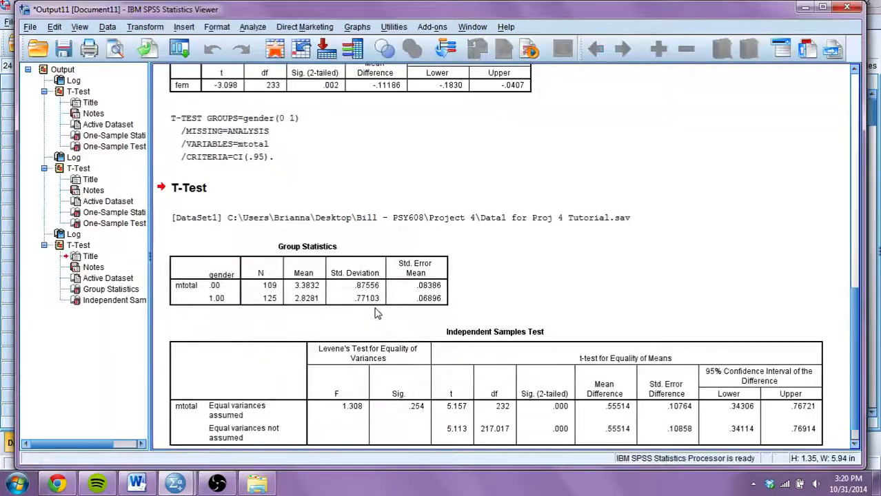
Examine the mtotal group means, Levene's test and t-test significance in the Independent-Samples T Test output.
scroll(853, 303, down, 2)
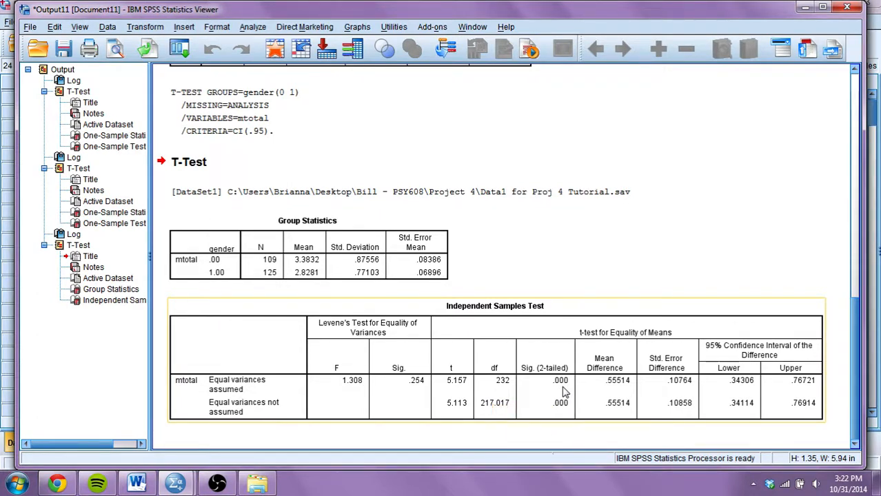
click(268, 272)
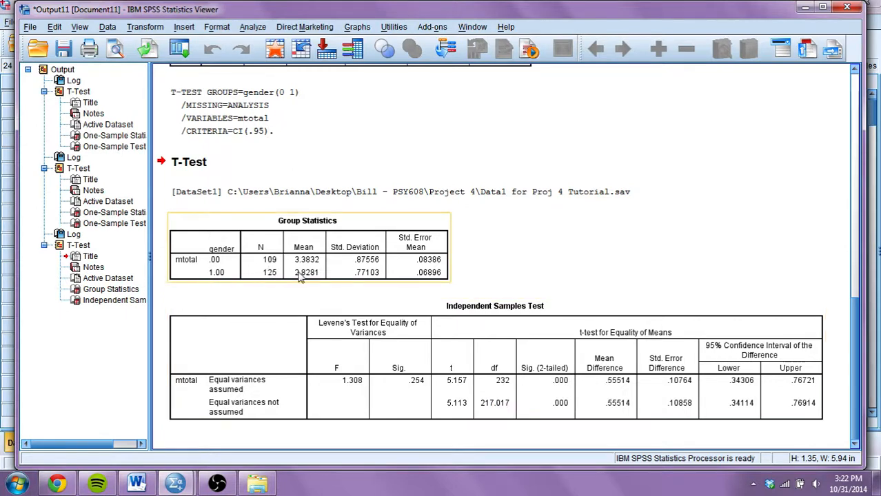
click(336, 300)
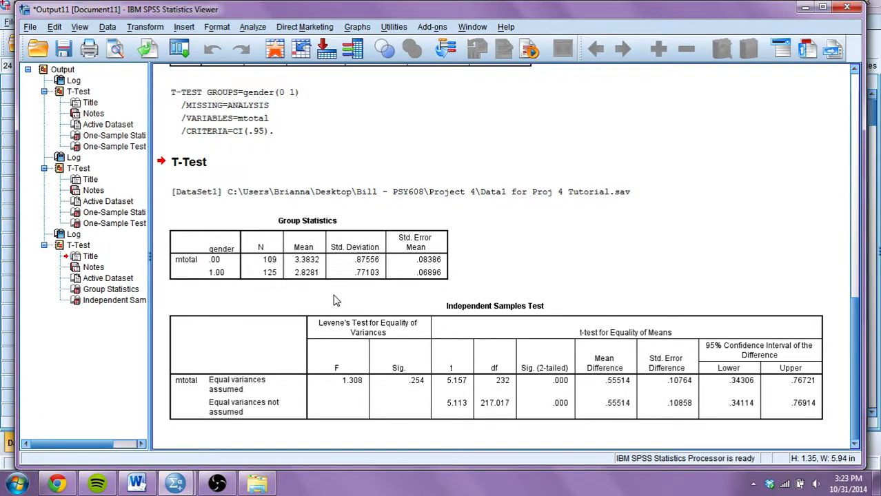
click(325, 386)
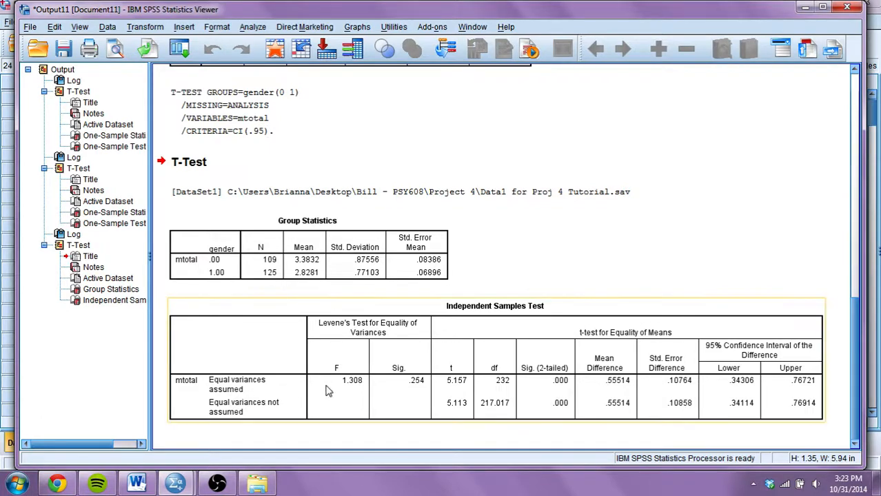
click(419, 391)
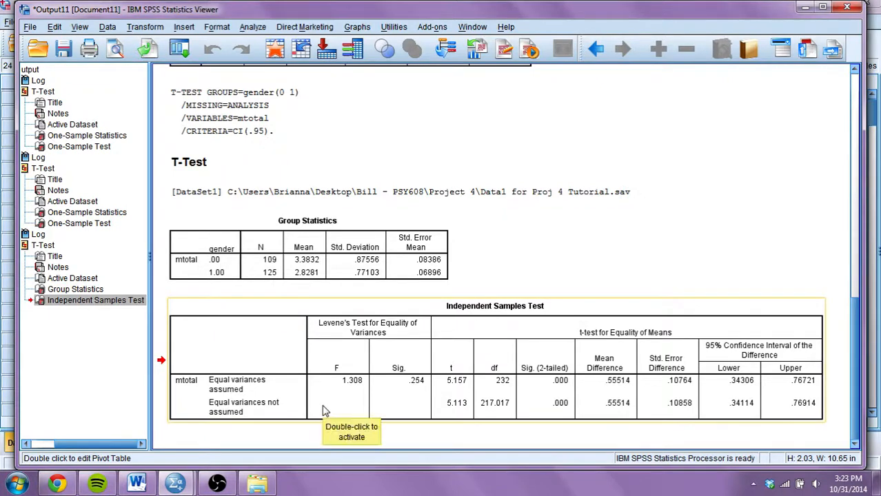
click(217, 483)
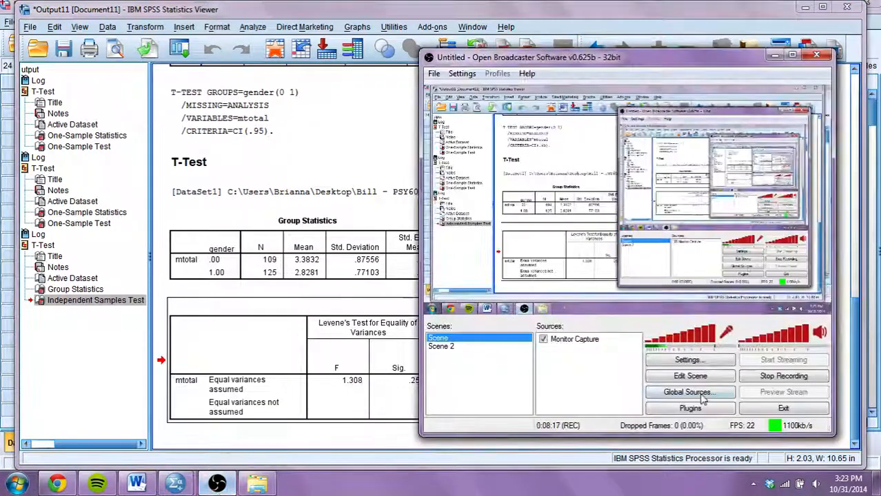